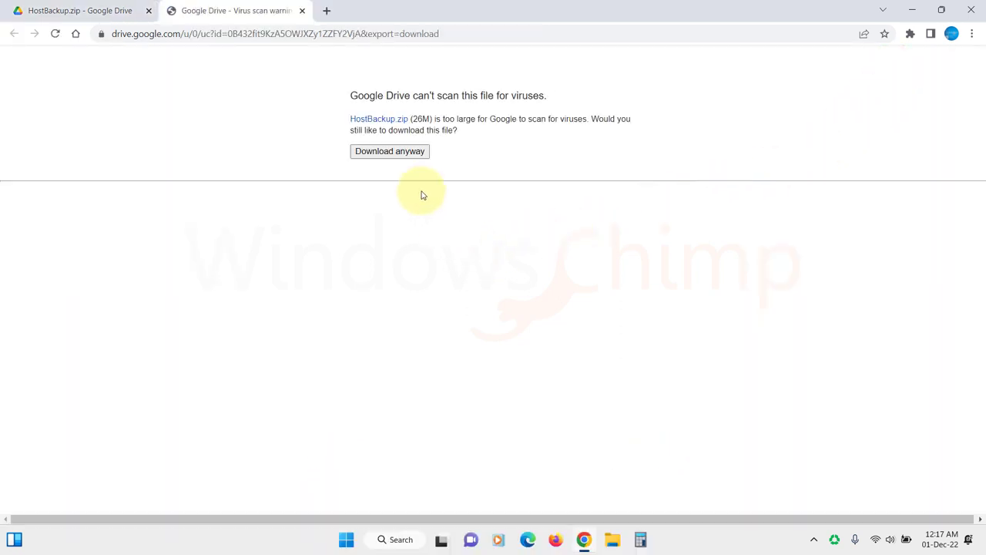
# Step: Download HostBackup.zip from Google Drive past the virus scan warning
pyautogui.click(397, 153)
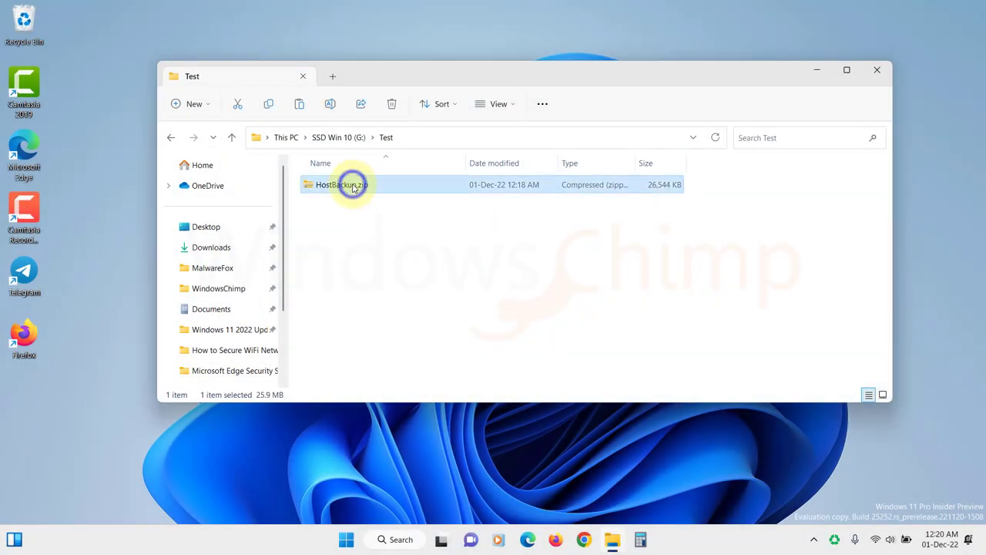
# Step: Move HostBackup.zip to the root of the C: drive and run Extract All on it
pyautogui.click(389, 418)
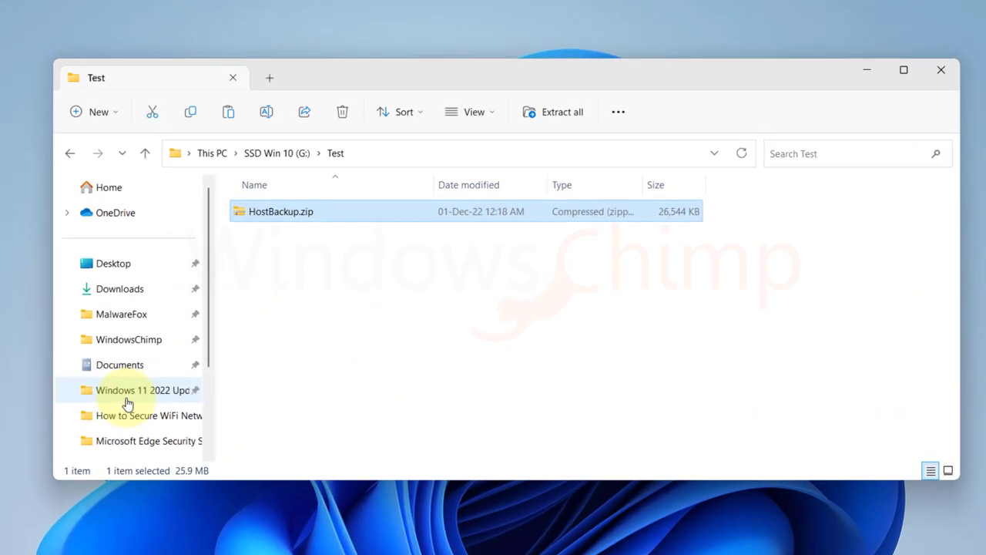
pyautogui.scroll(-3, 128, 403)
pyautogui.click(92, 411)
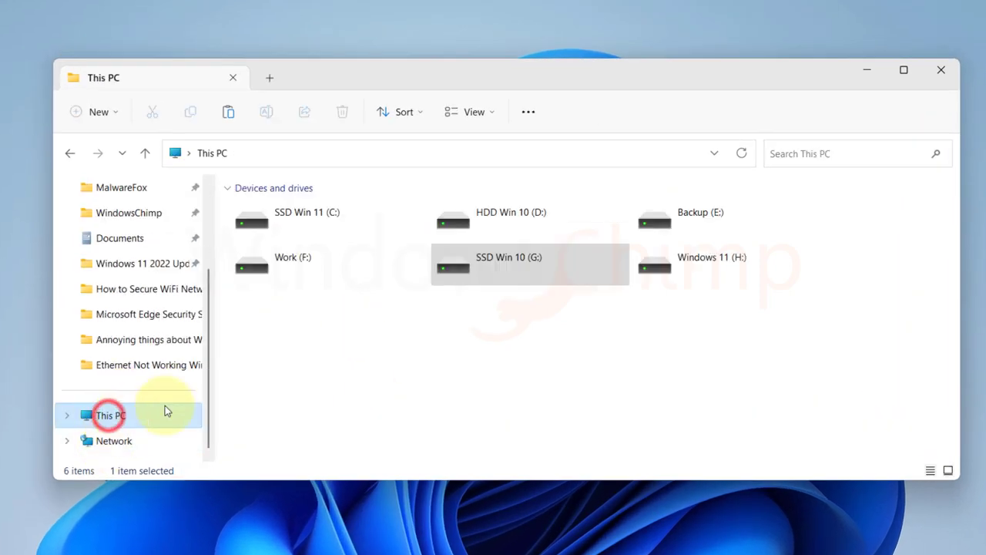
pyautogui.doubleClick(342, 232)
pyautogui.rightClick(758, 359)
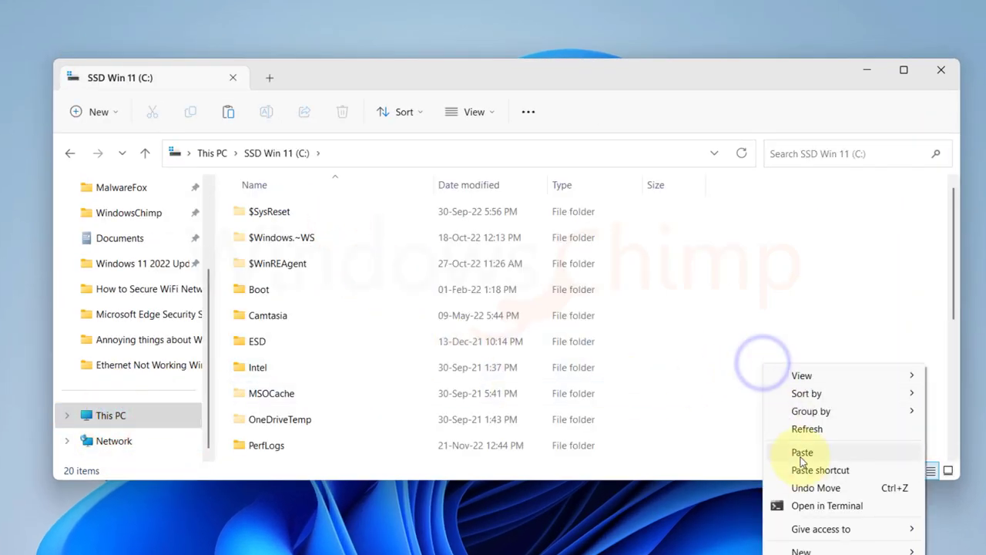
pyautogui.click(799, 453)
pyautogui.click(156, 243)
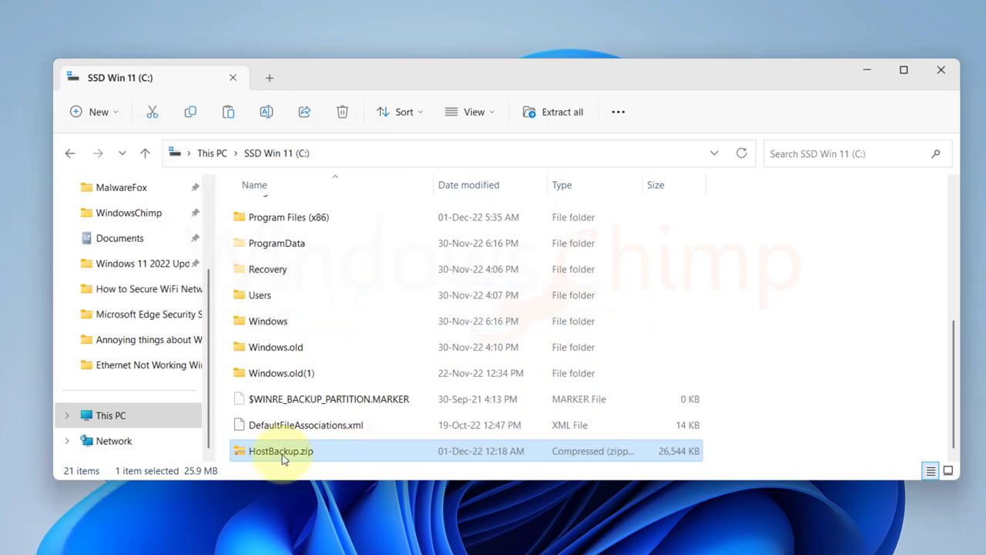
pyautogui.rightClick(279, 452)
pyautogui.click(331, 136)
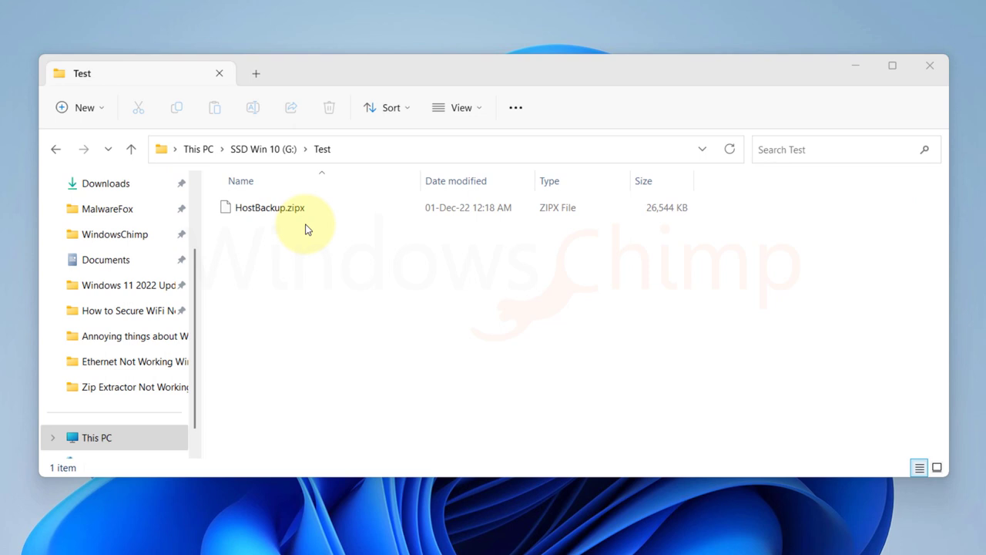
# Step: Turn on File name extensions in the View > Show menu
pyautogui.click(459, 109)
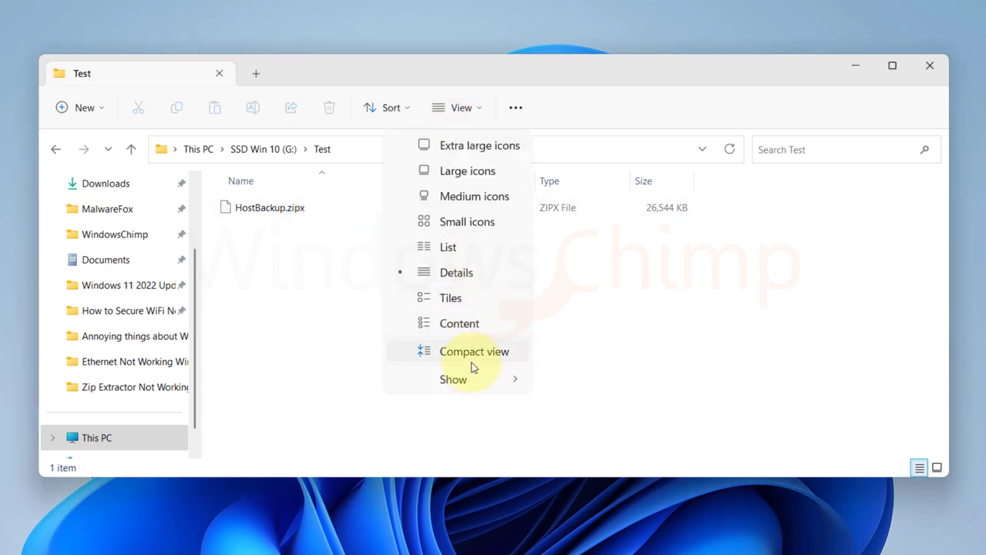
pyautogui.click(467, 375)
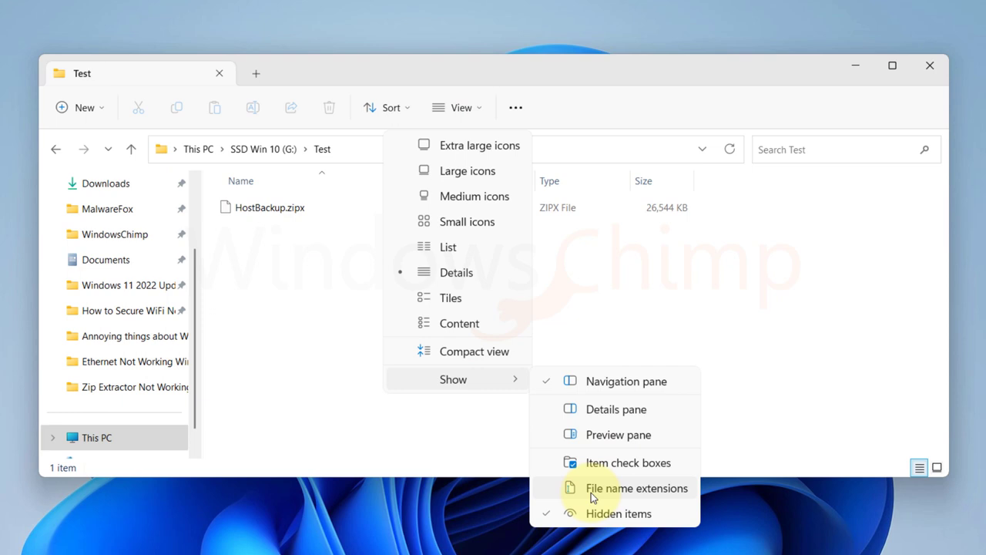
pyautogui.click(591, 492)
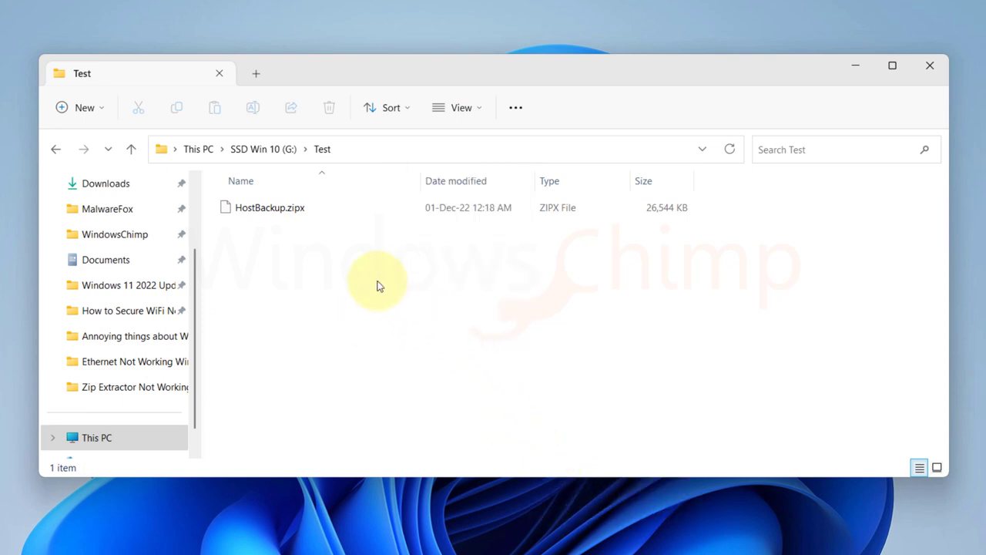
# Step: Rename HostBackup.zipx to HostBackup.zip
pyautogui.click(288, 216)
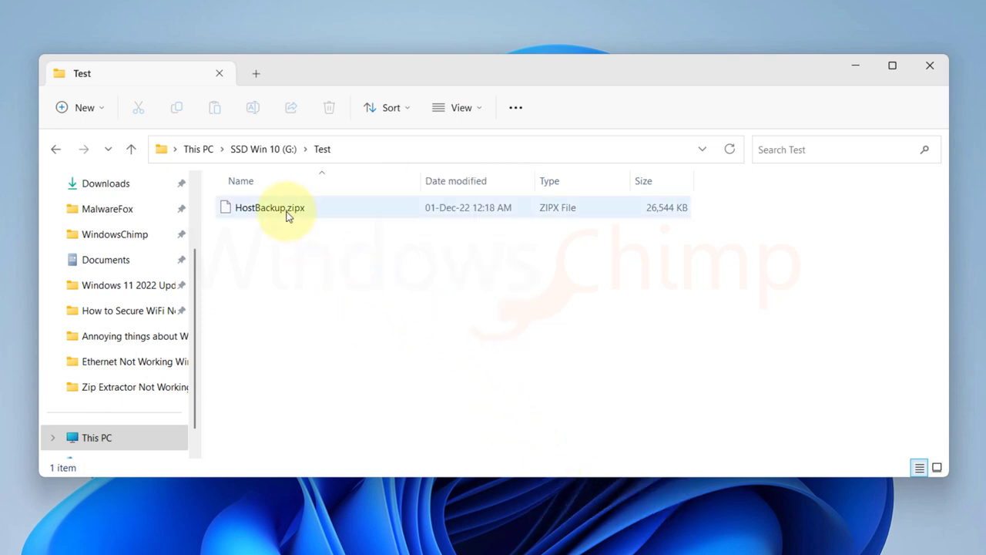
pyautogui.click(285, 209)
pyautogui.rightClick(283, 208)
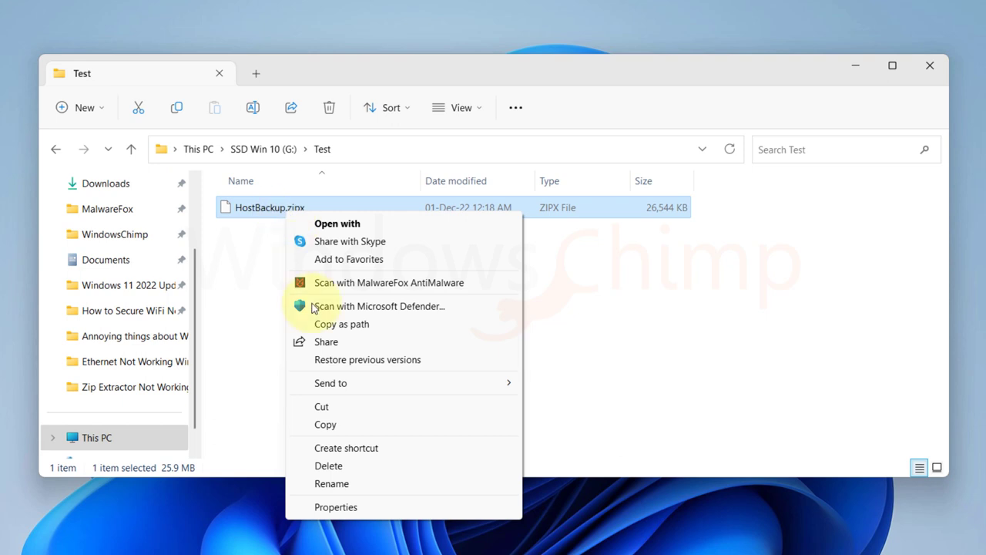
pyautogui.click(344, 486)
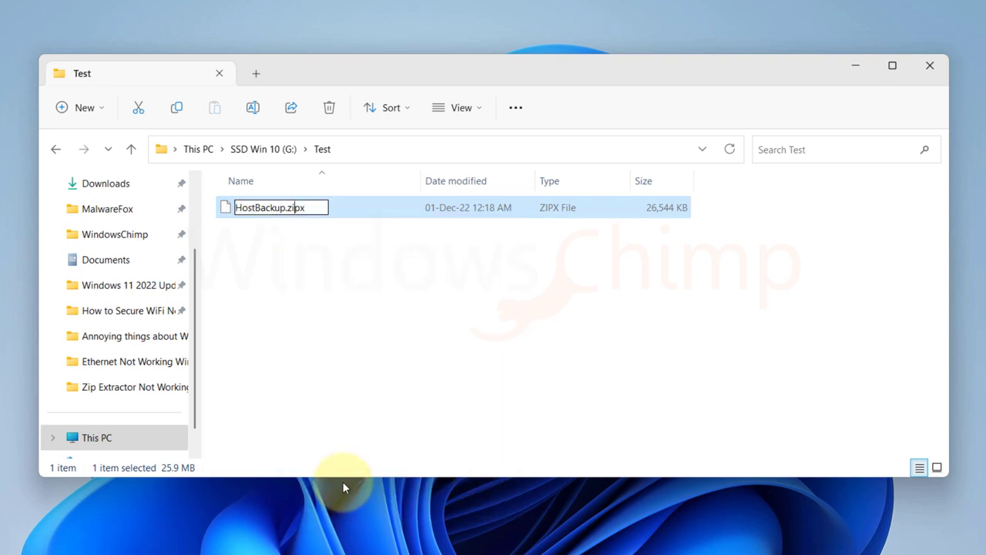
pyautogui.press('Return')
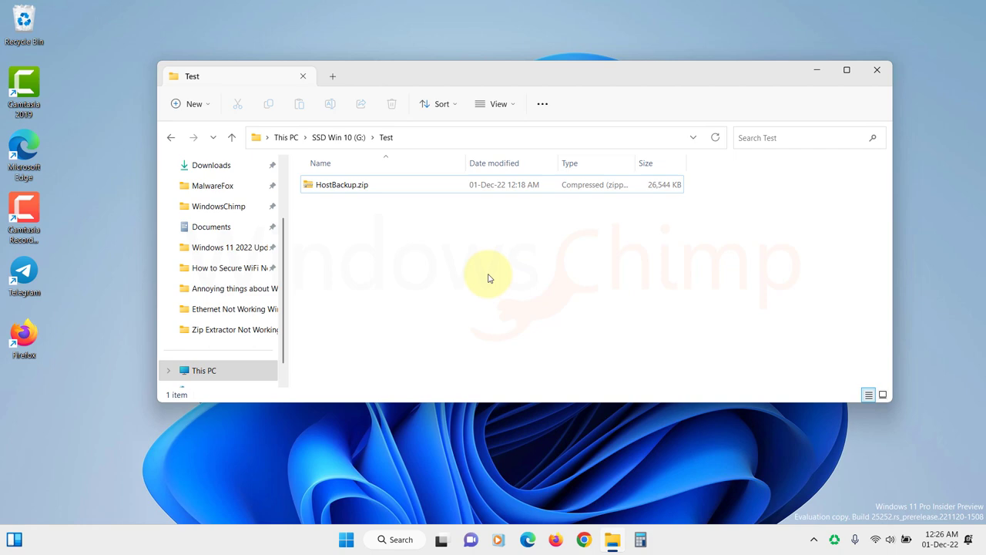
# Step: Search 'winrar' in Chrome and open the official win-rar.com download site
pyautogui.click(584, 539)
pyautogui.write('w')
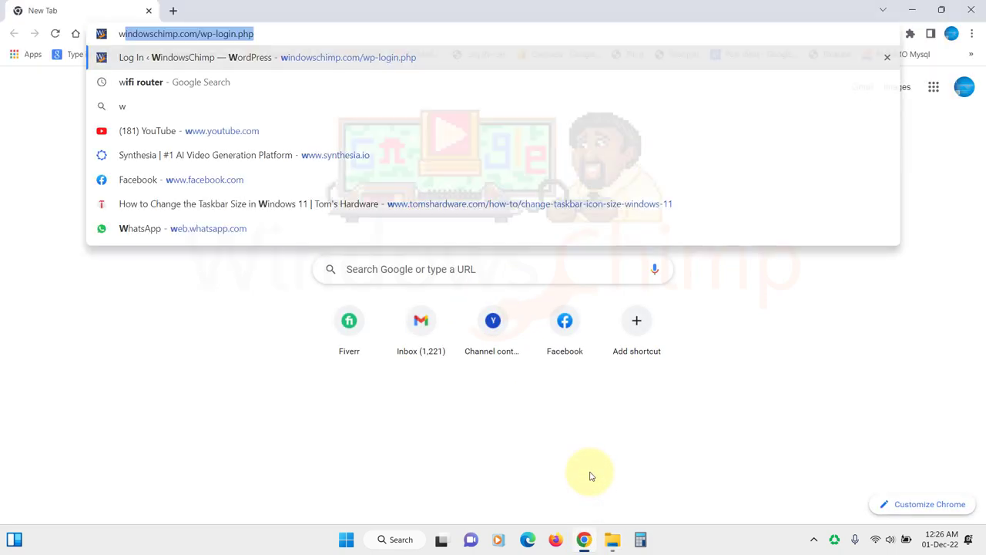
pyautogui.write('inrar')
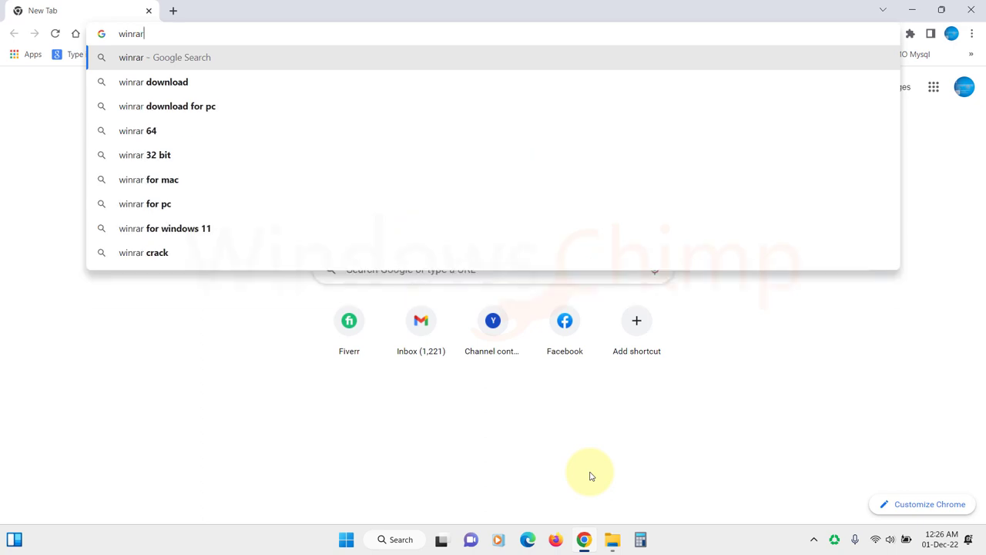
pyautogui.press('Return')
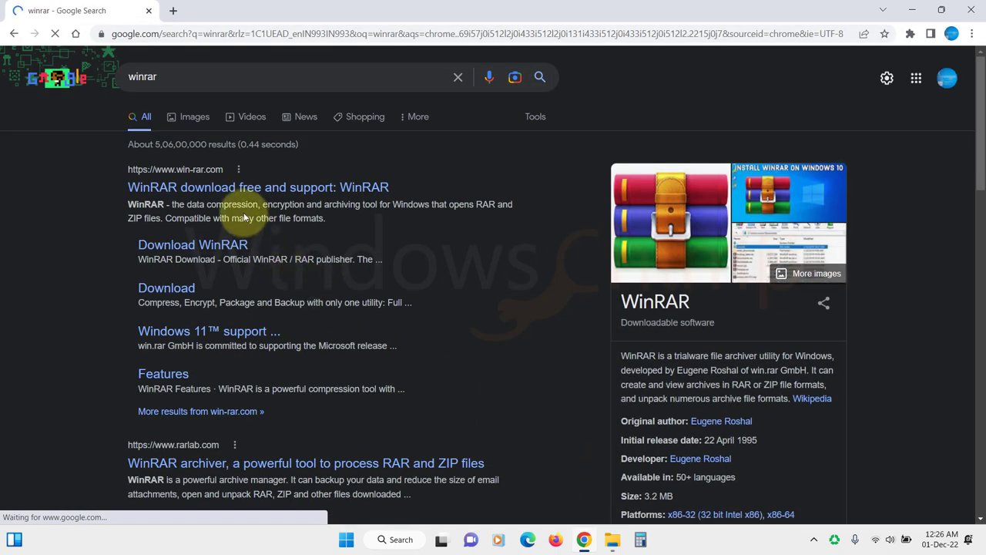
pyautogui.click(190, 188)
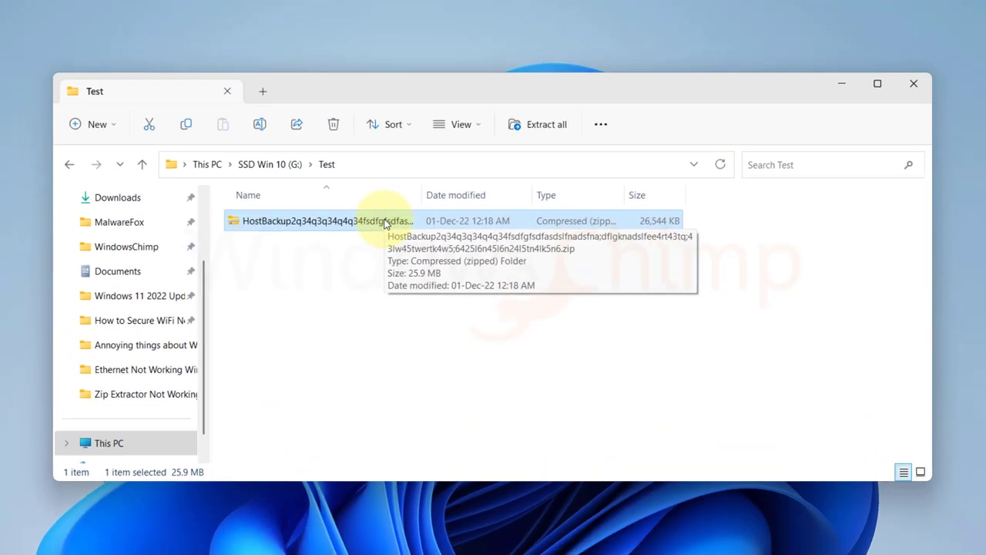
# Step: Rename the long HostBackup2q34… zip to Backup1.zip
pyautogui.rightClick(392, 198)
pyautogui.click(439, 513)
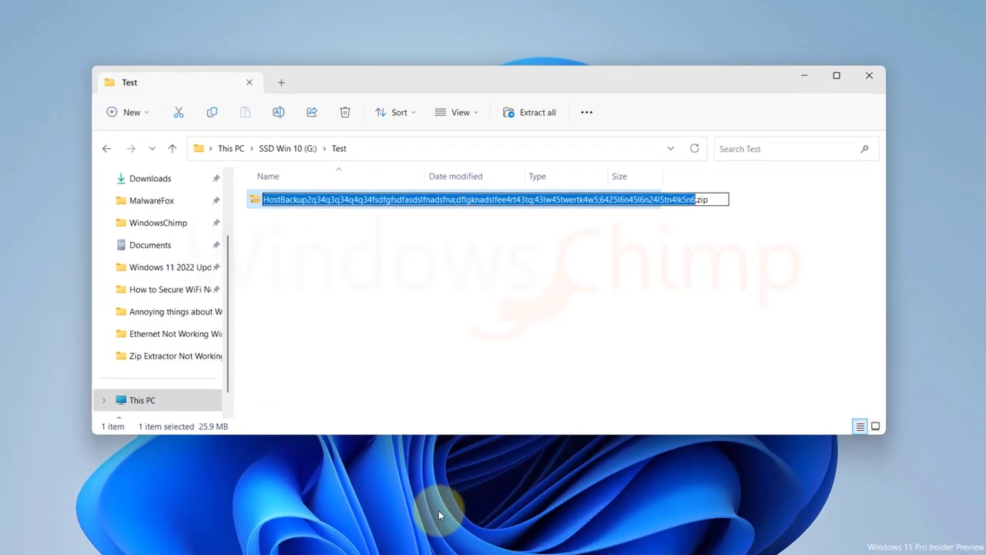
pyautogui.write('Backup1')
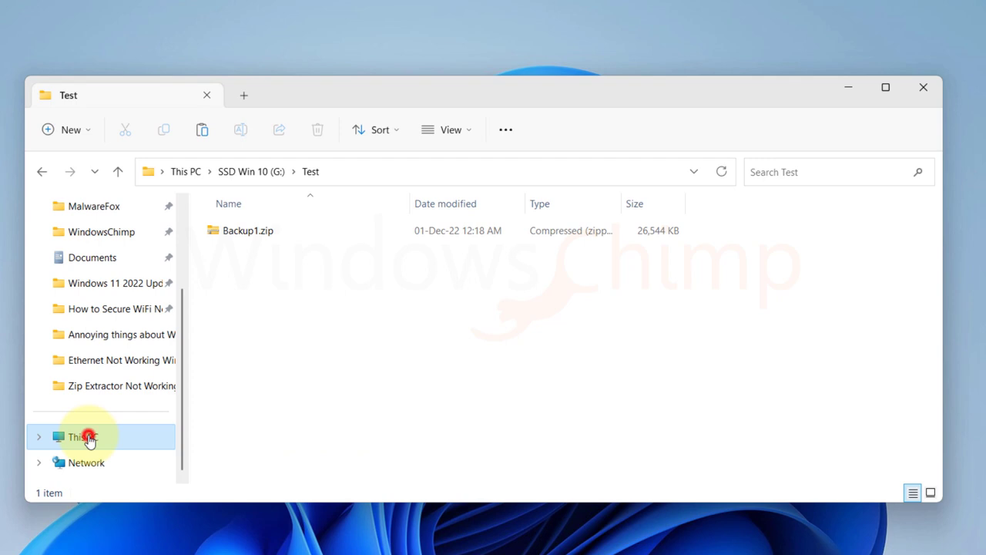
# Step: Browse to D:\Test, open OldBackup2.zip and its HostBackup folder
pyautogui.click(90, 438)
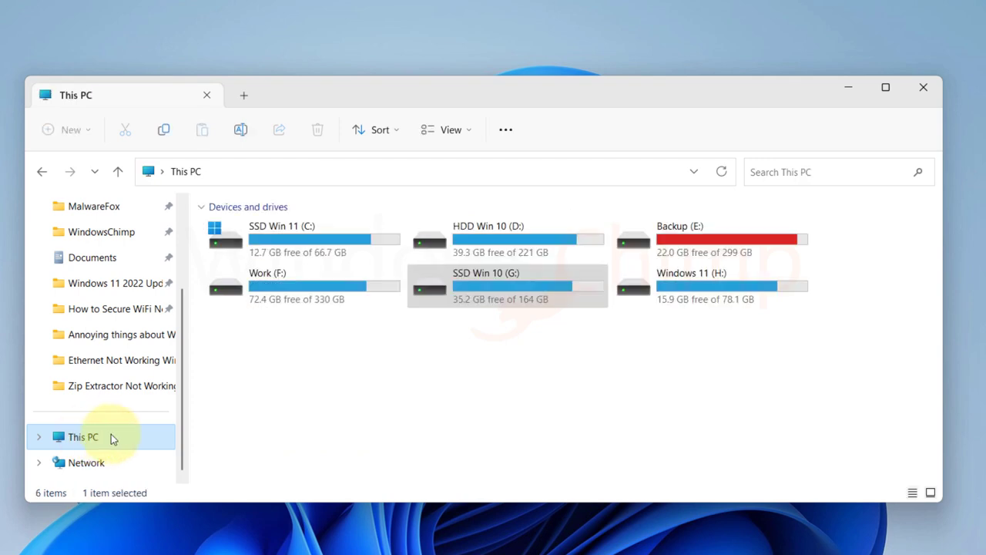
pyautogui.doubleClick(509, 242)
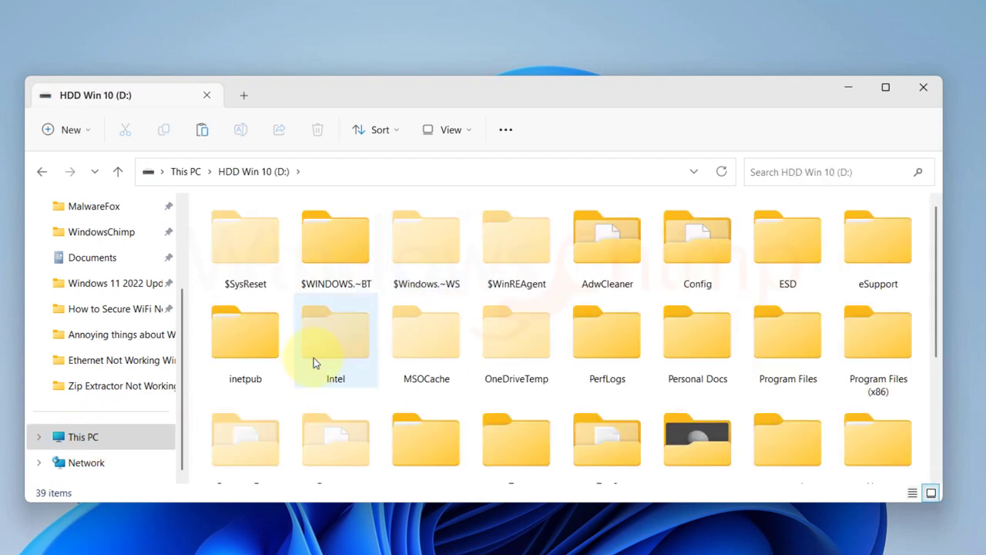
pyautogui.scroll(-2, 642, 378)
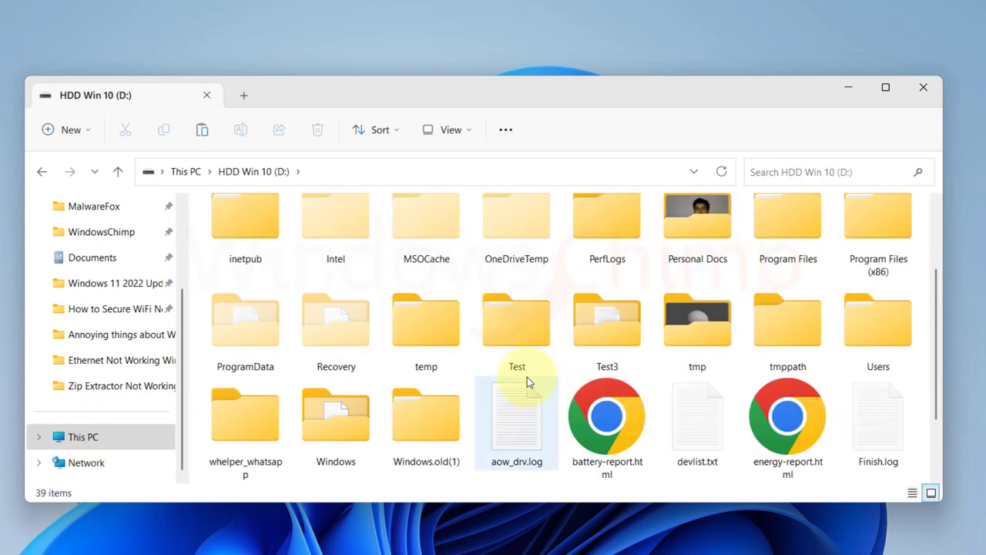
pyautogui.doubleClick(520, 347)
pyautogui.click(259, 234)
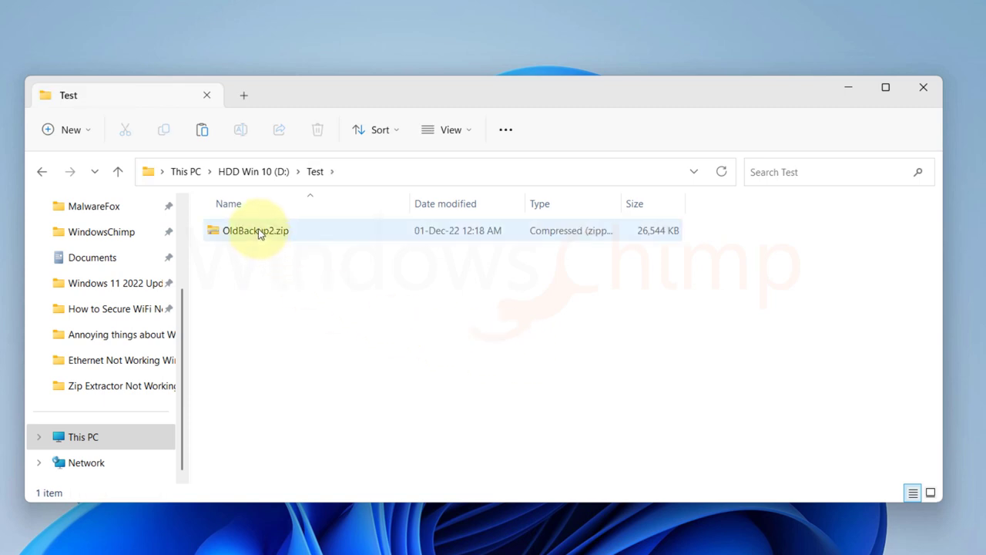
pyautogui.doubleClick(259, 234)
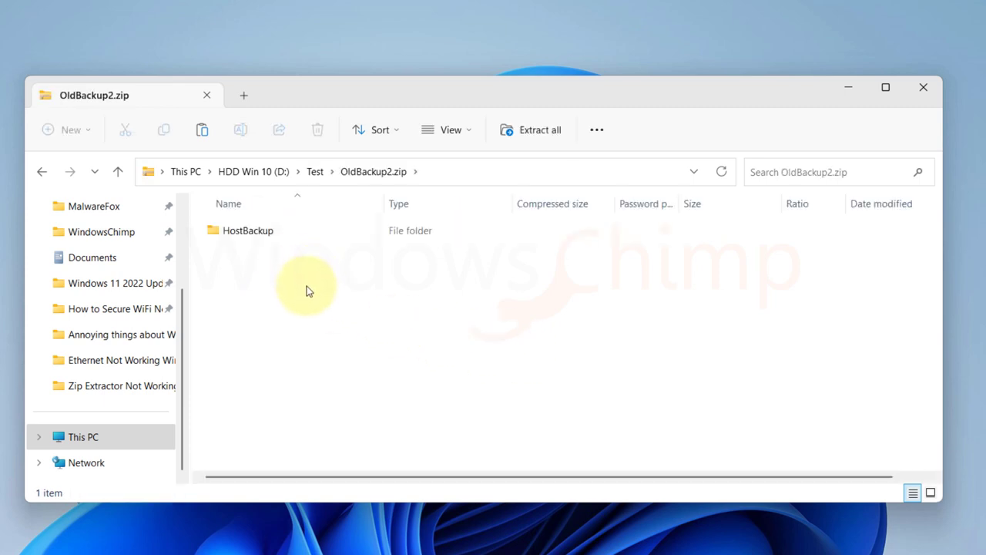
pyautogui.click(251, 236)
pyautogui.doubleClick(259, 236)
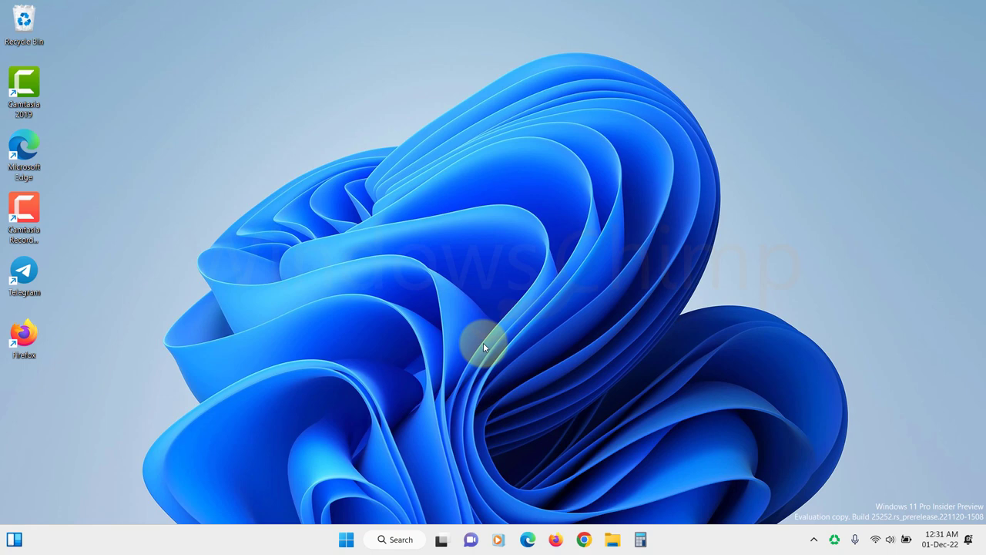
# Step: Open the Start menu from the desktop taskbar
pyautogui.click(346, 539)
# Step: Launch Command Prompt as administrator and run sfc /scannow
pyautogui.write('c')
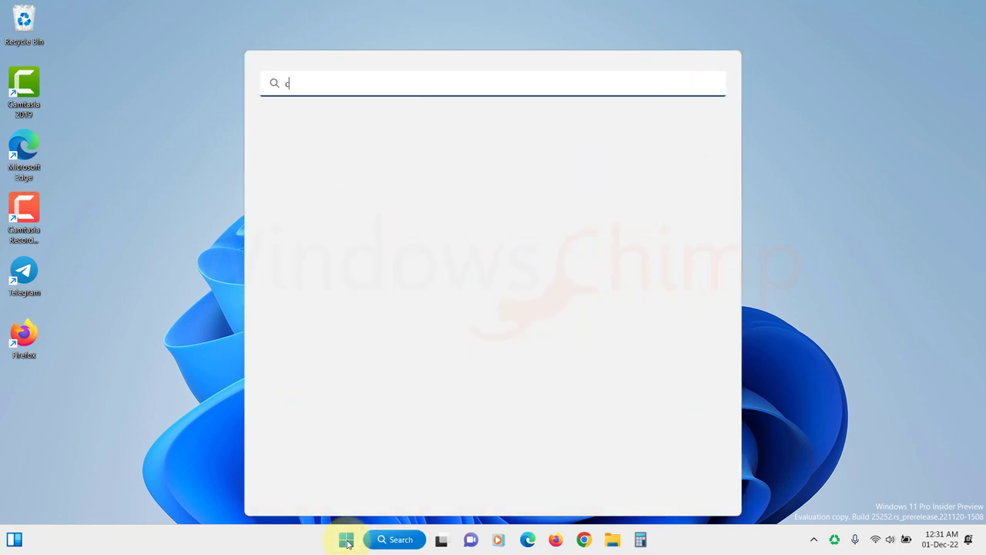
pyautogui.write('md')
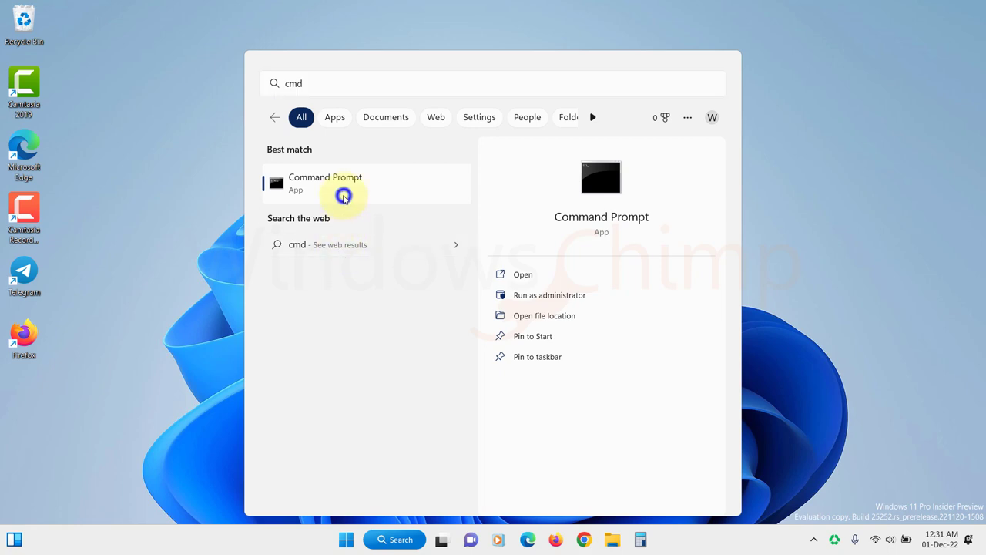
pyautogui.rightClick(342, 194)
pyautogui.click(355, 210)
pyautogui.click(417, 364)
pyautogui.write('sfc /s')
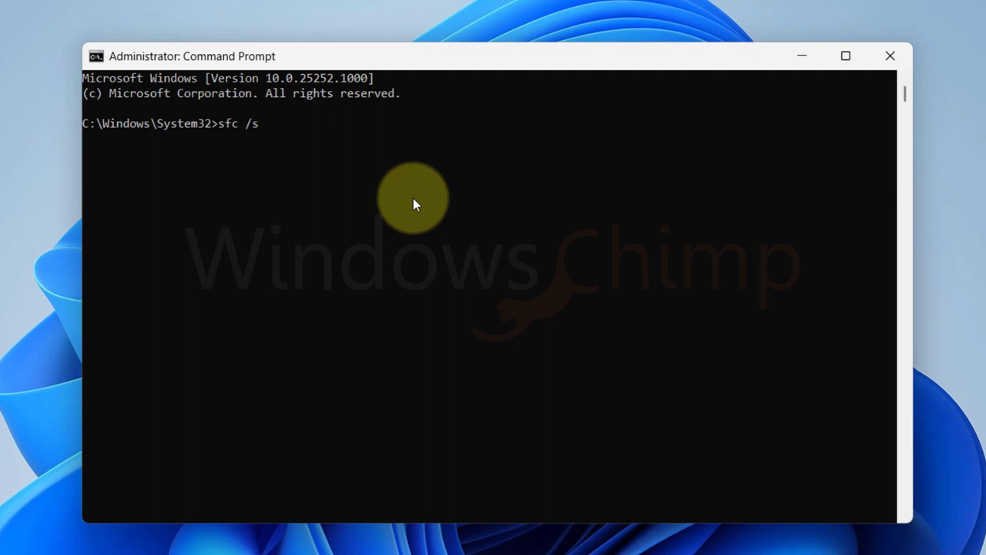
pyautogui.write('cannow')
pyautogui.press('Return')
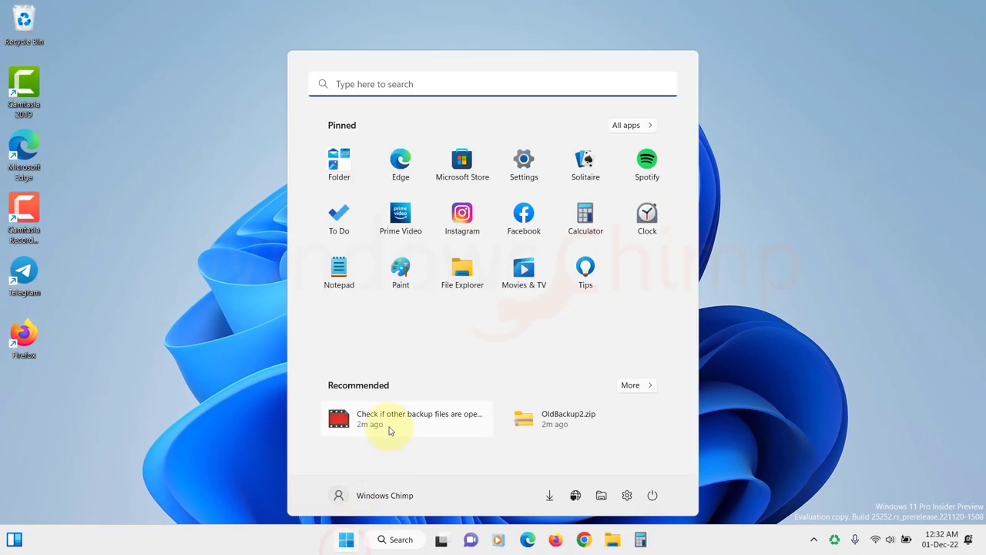
# Step: In an administrator Command Prompt, schedule chkdsk /f for next restart, then go to restart
pyautogui.write('cmd')
pyautogui.rightClick(382, 185)
pyautogui.click(408, 200)
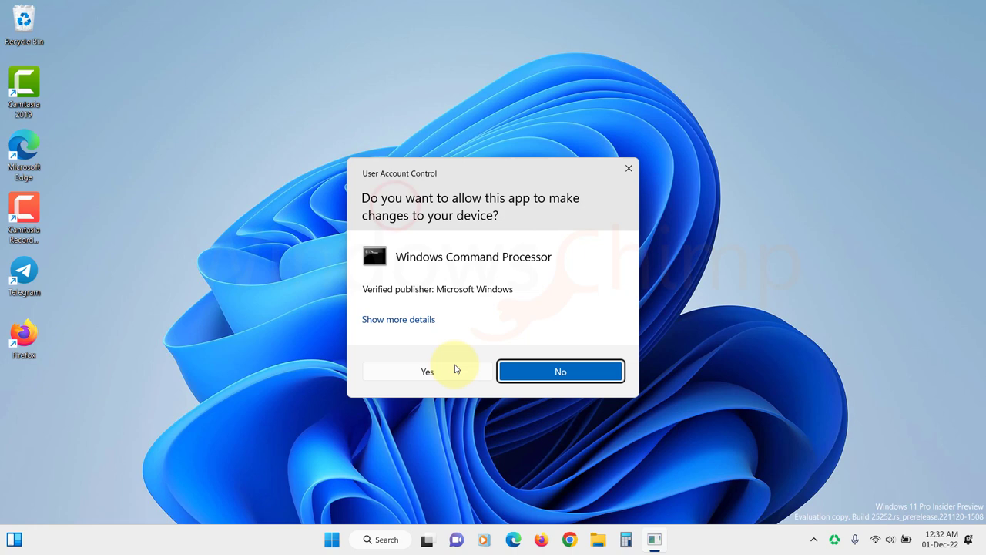
pyautogui.click(455, 369)
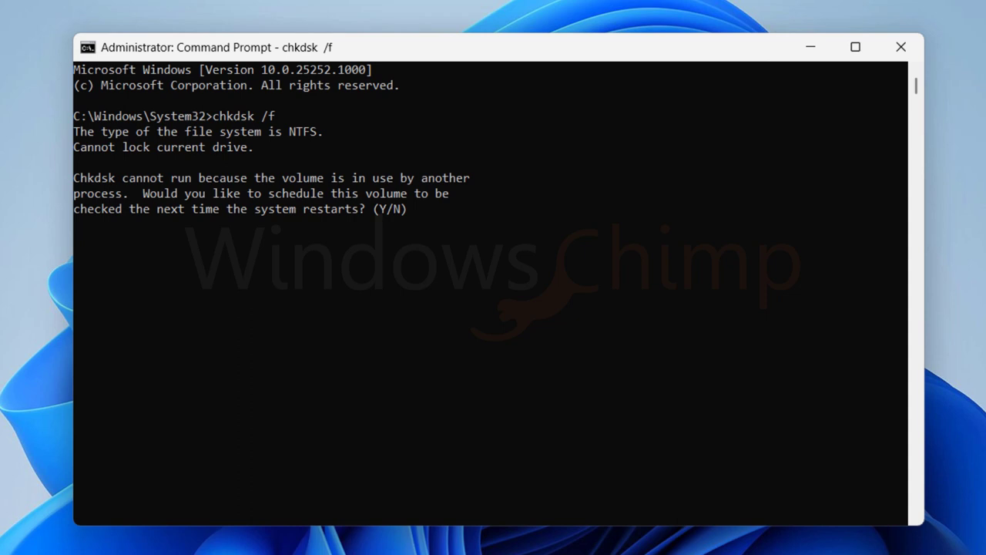
pyautogui.write('y')
pyautogui.press('Return')
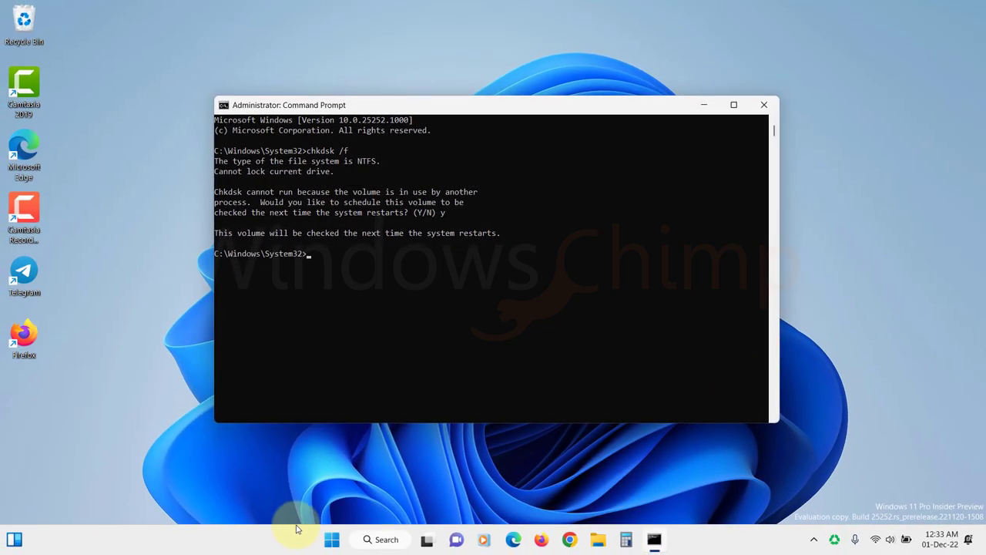
pyautogui.click(653, 496)
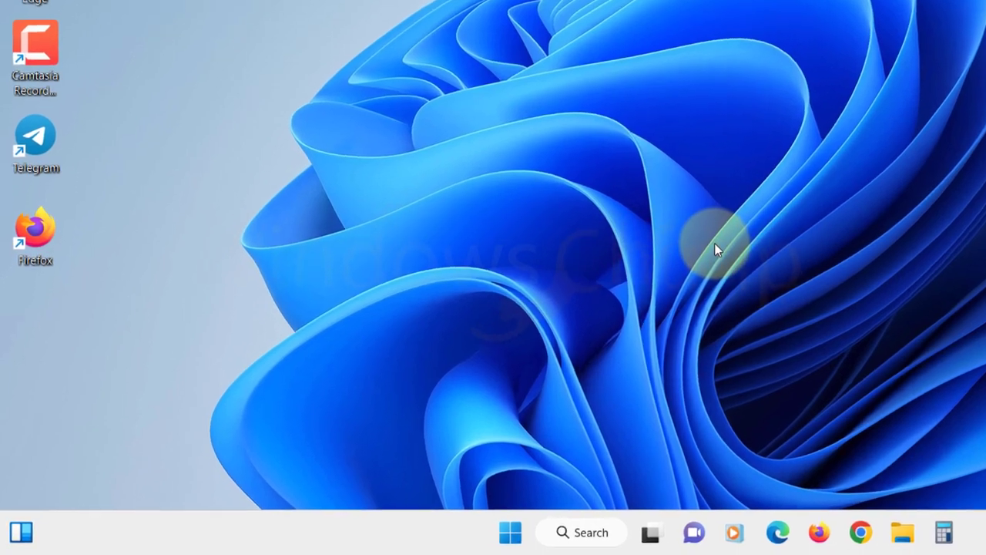
# Step: Launch msconfig and untick Load system services
pyautogui.press('super+r')
pyautogui.write('msc')
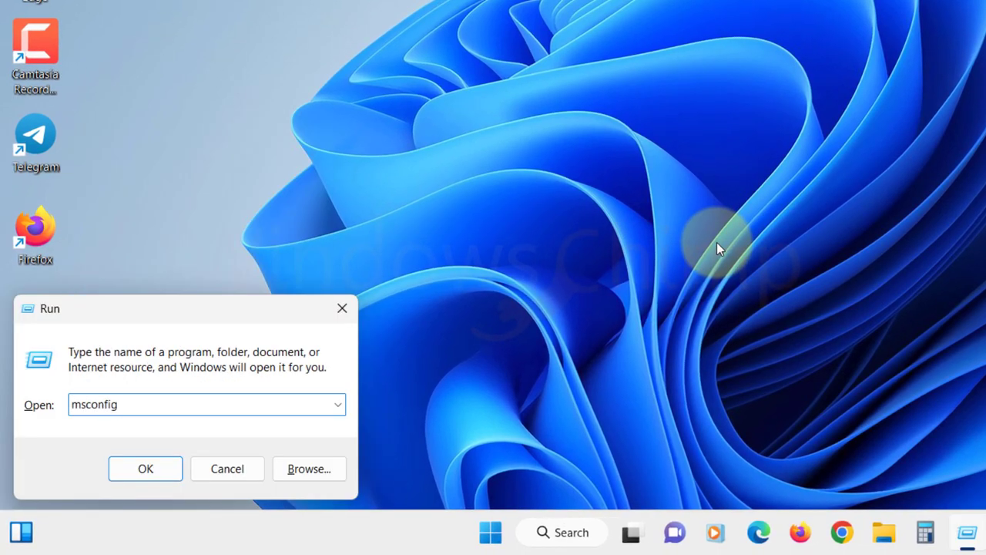
pyautogui.press('Return')
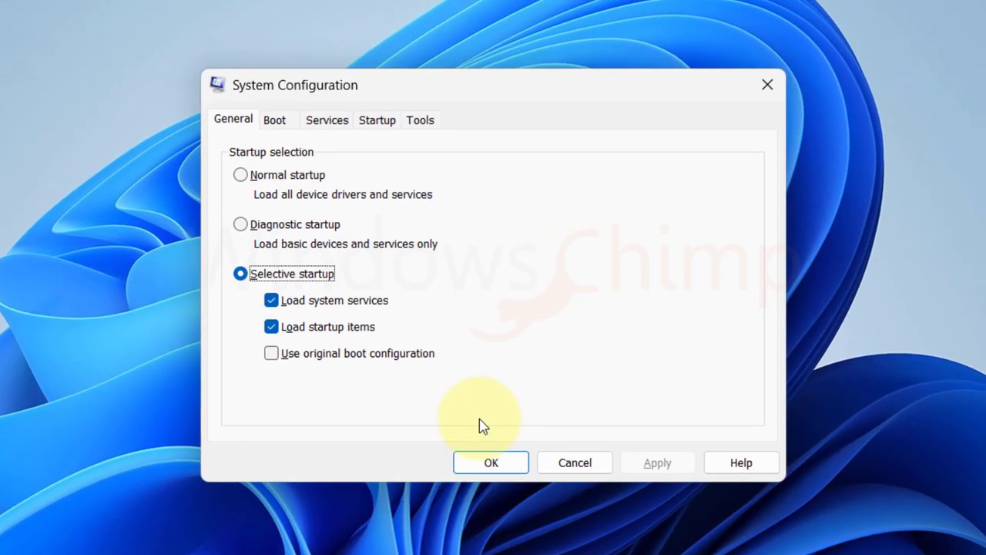
pyautogui.click(276, 303)
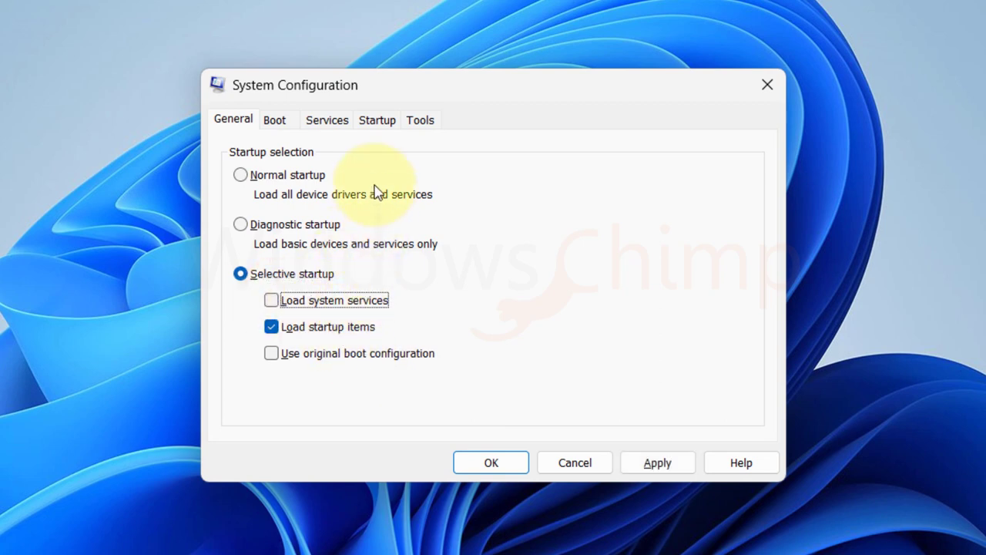
# Step: Hide all Microsoft services, disable the rest, apply, and restart
pyautogui.click(330, 122)
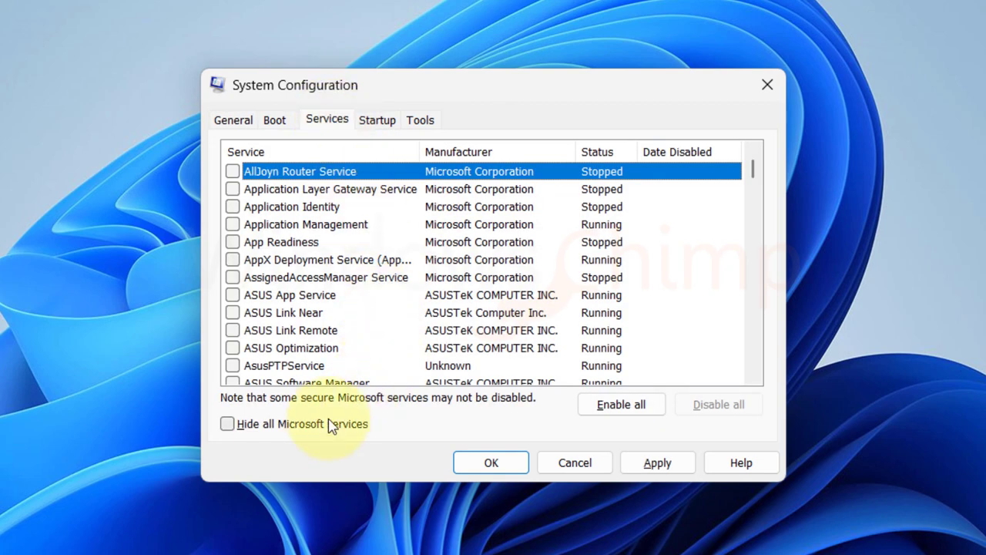
pyautogui.click(228, 424)
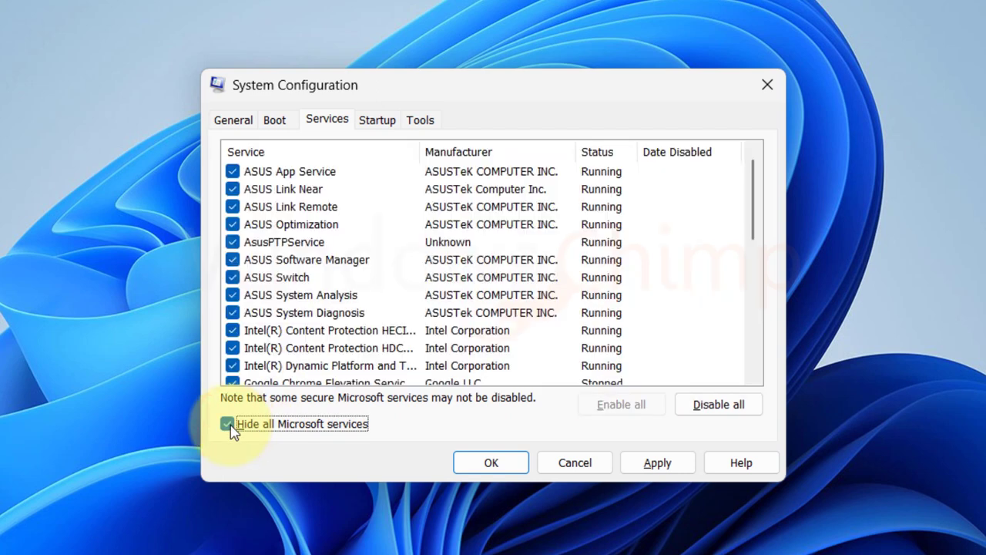
pyautogui.click(705, 408)
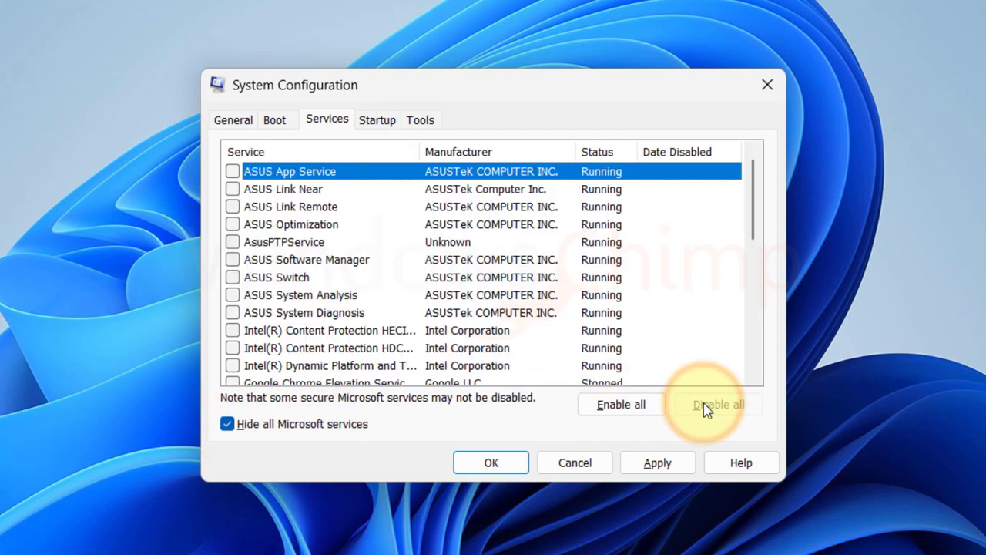
pyautogui.click(655, 465)
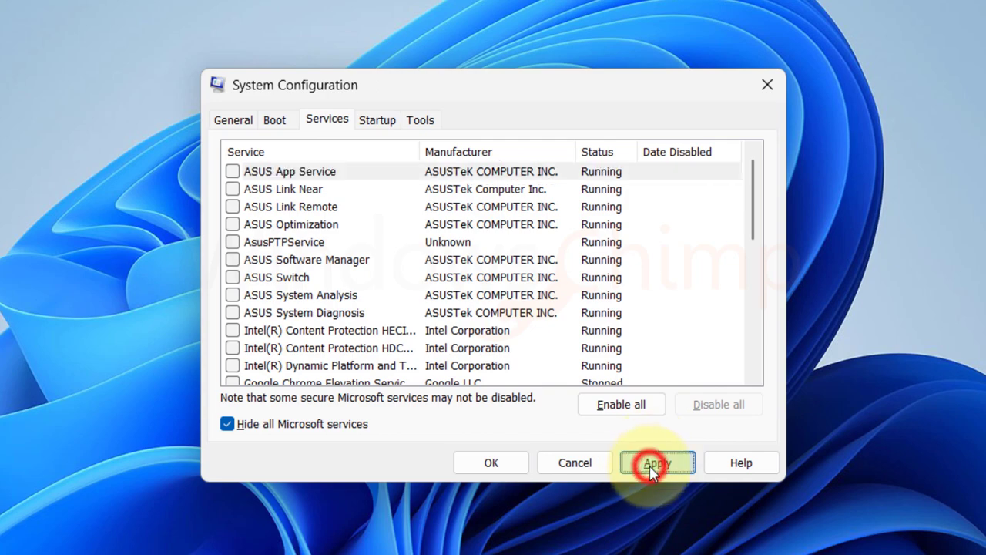
pyautogui.click(492, 463)
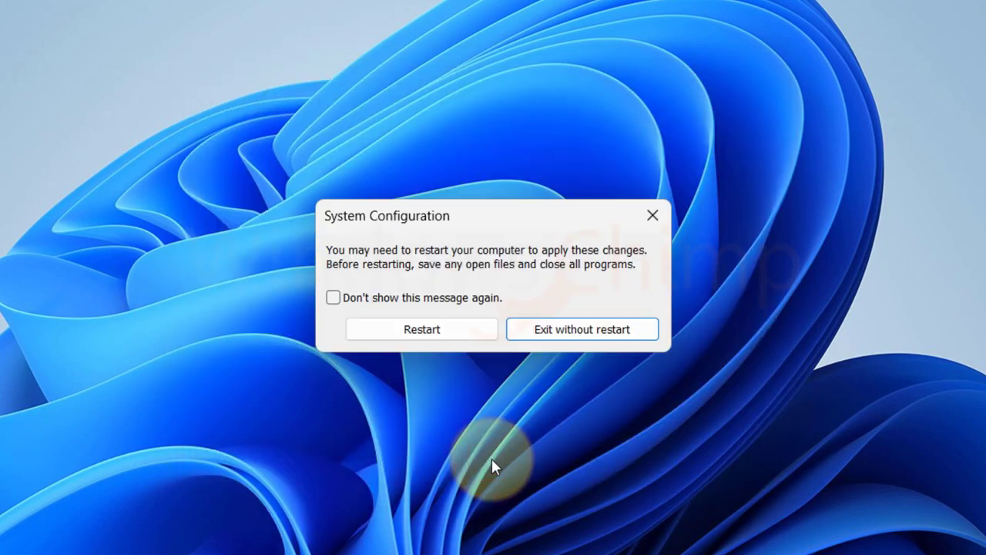
pyautogui.click(431, 331)
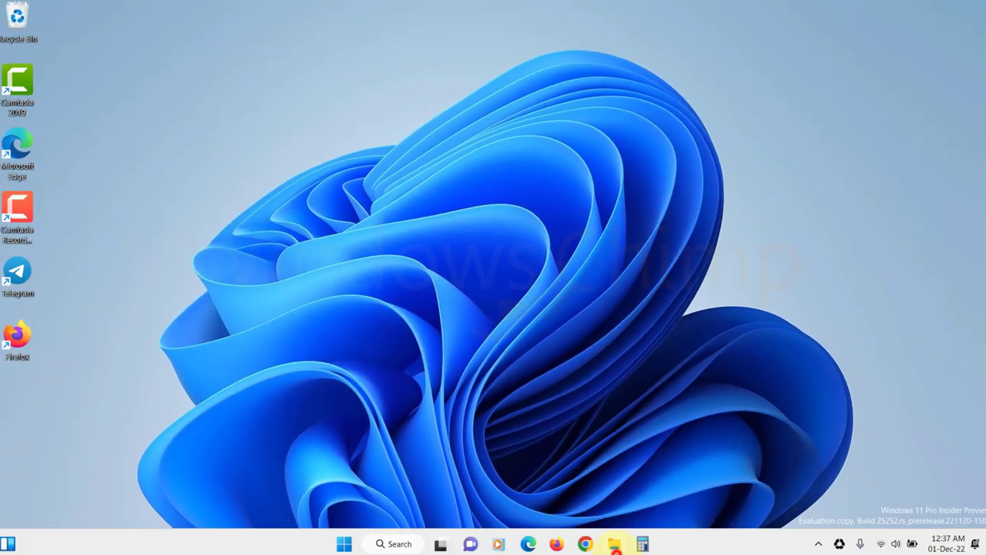
# Step: Open File Explorer and browse to the Test folder on SSD Win 10 (G:), holding Backup1.zip
pyautogui.click(614, 544)
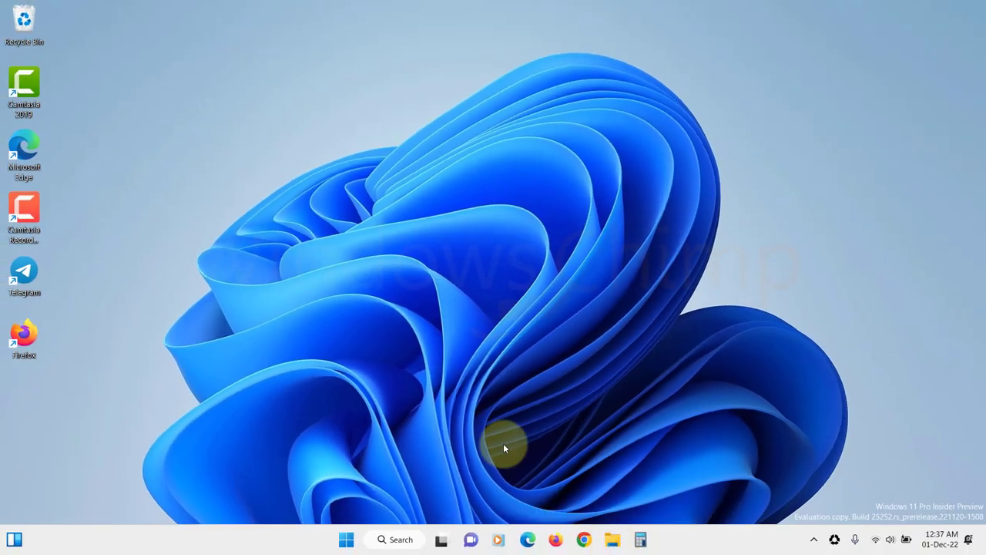
pyautogui.scroll(-3, 239, 375)
pyautogui.click(215, 356)
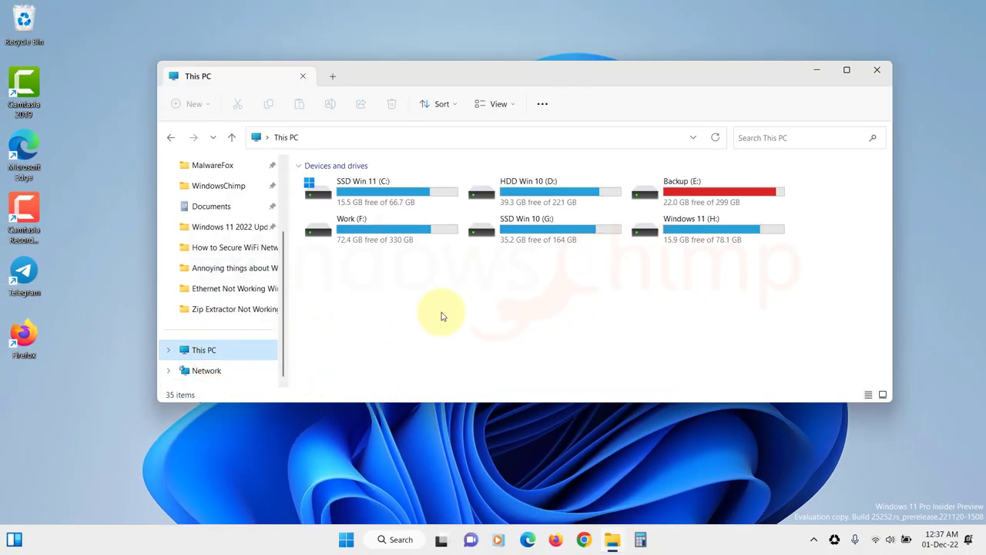
pyautogui.doubleClick(555, 233)
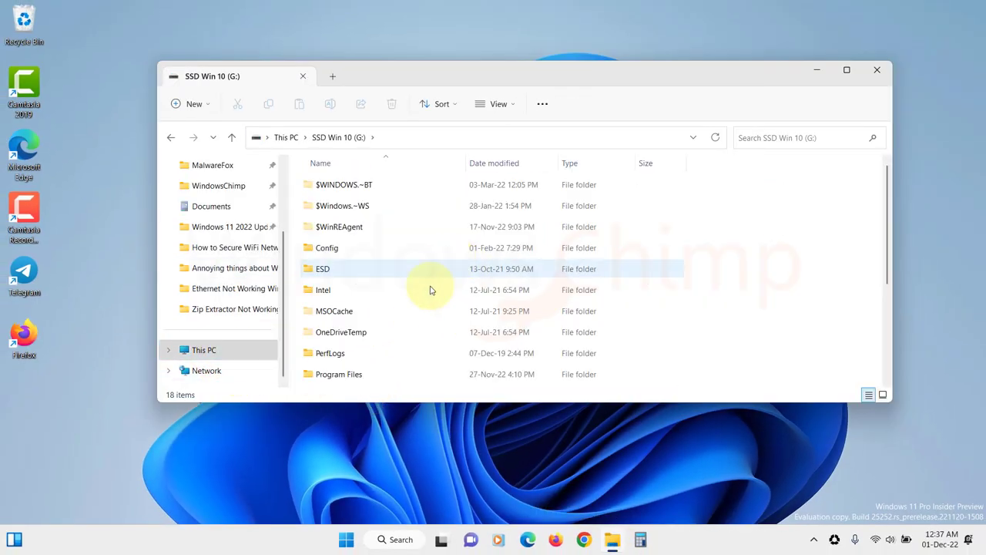
pyautogui.scroll(-3, 386, 320)
pyautogui.click(333, 316)
pyautogui.doubleClick(374, 313)
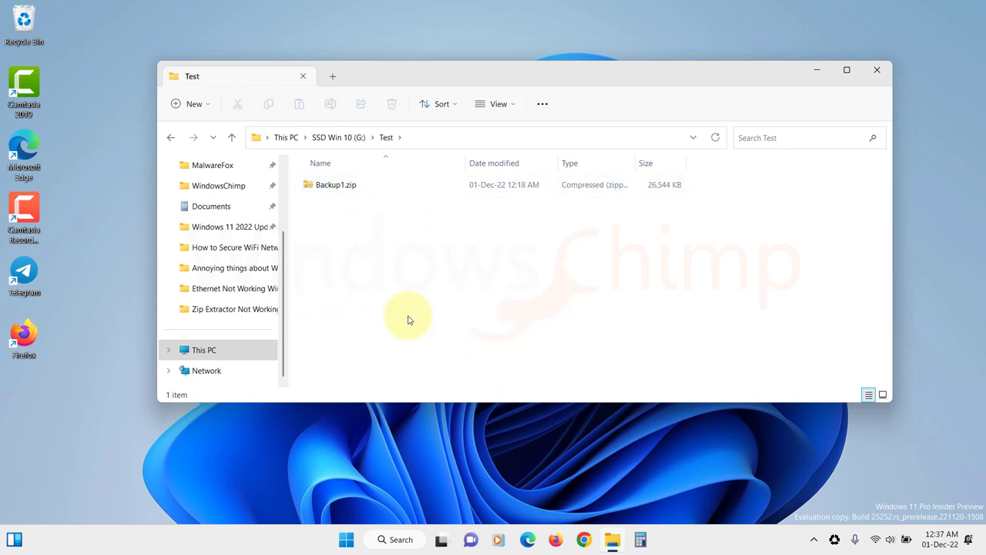
# Step: Launch System Configuration via msconfig and toggle the Load system services startup option
pyautogui.press('super+r')
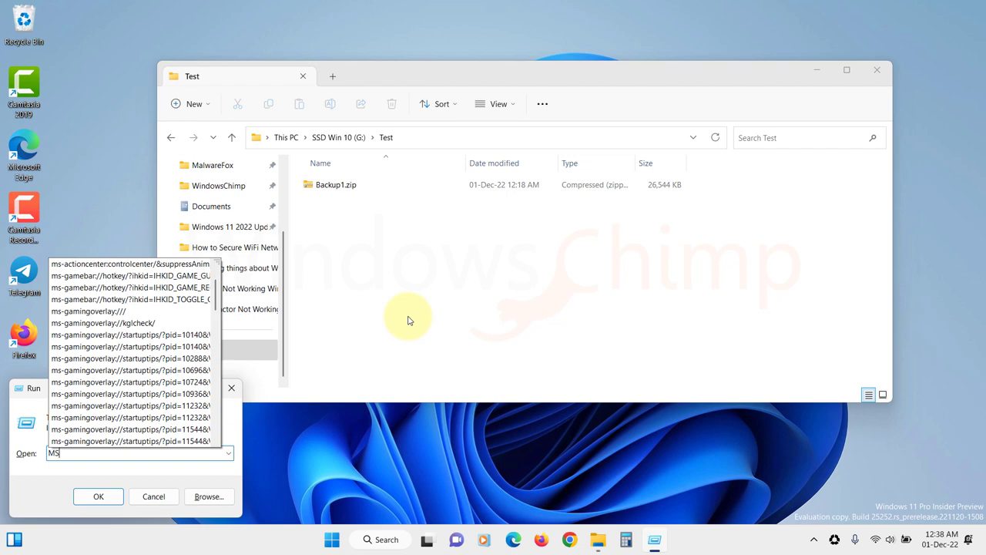
pyautogui.write('msconfig')
pyautogui.press('Return')
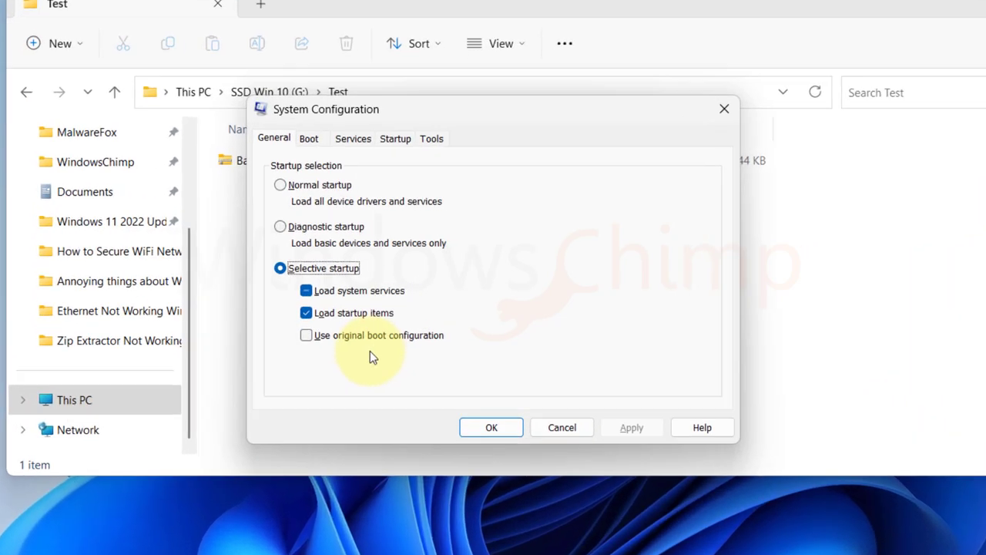
pyautogui.click(270, 302)
# Step: On the Services tab, hide Microsoft services, Enable all the rest, unhide them, and apply
pyautogui.click(329, 128)
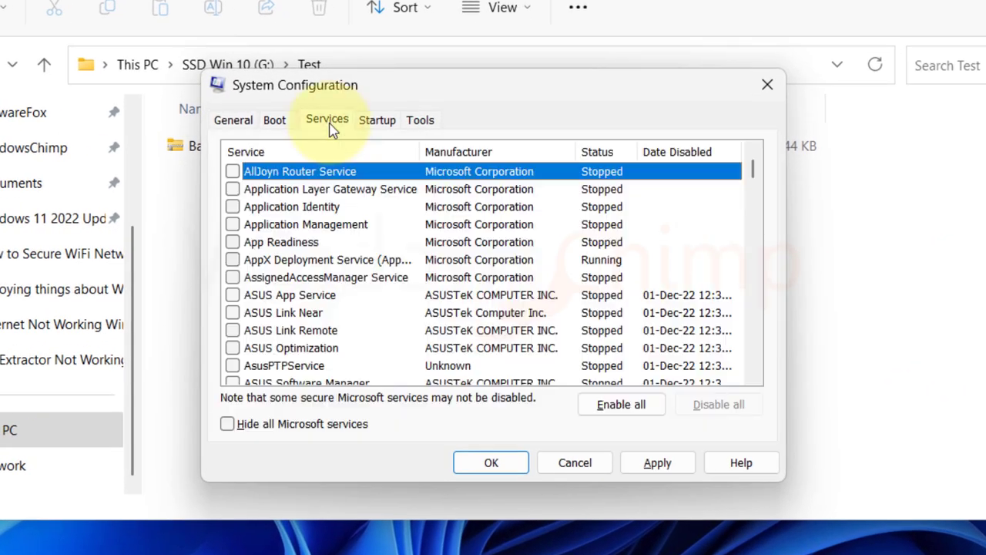
pyautogui.click(261, 432)
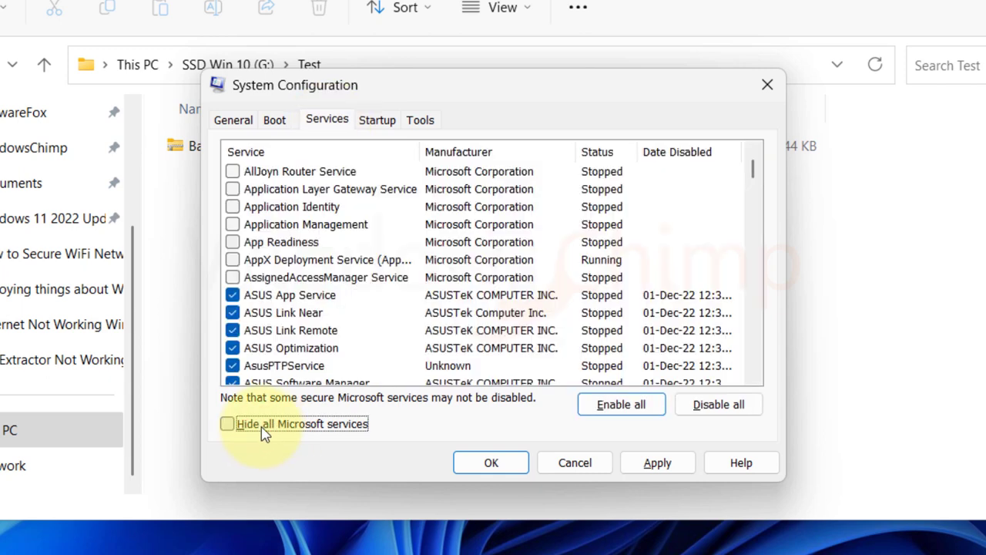
pyautogui.click(262, 433)
pyautogui.click(621, 407)
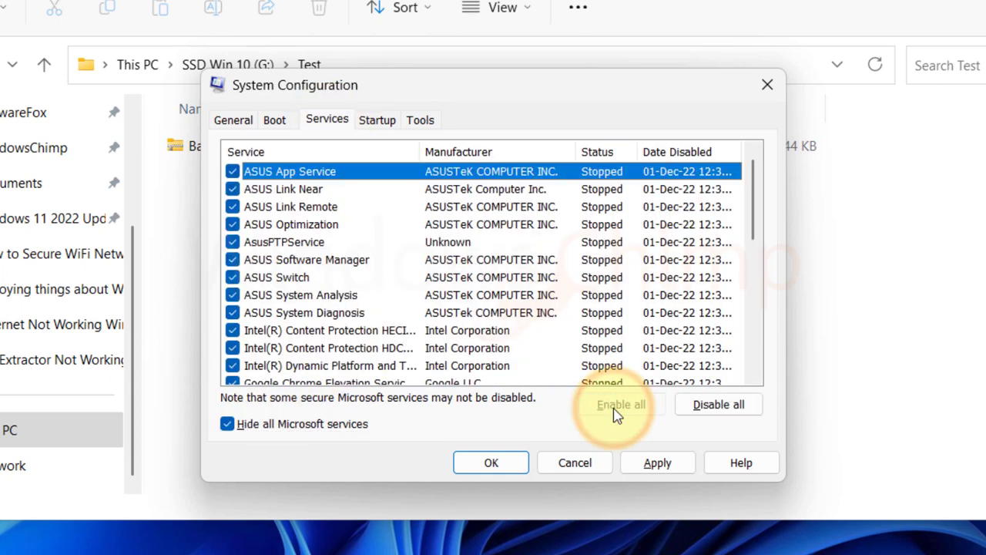
pyautogui.click(358, 430)
pyautogui.click(659, 464)
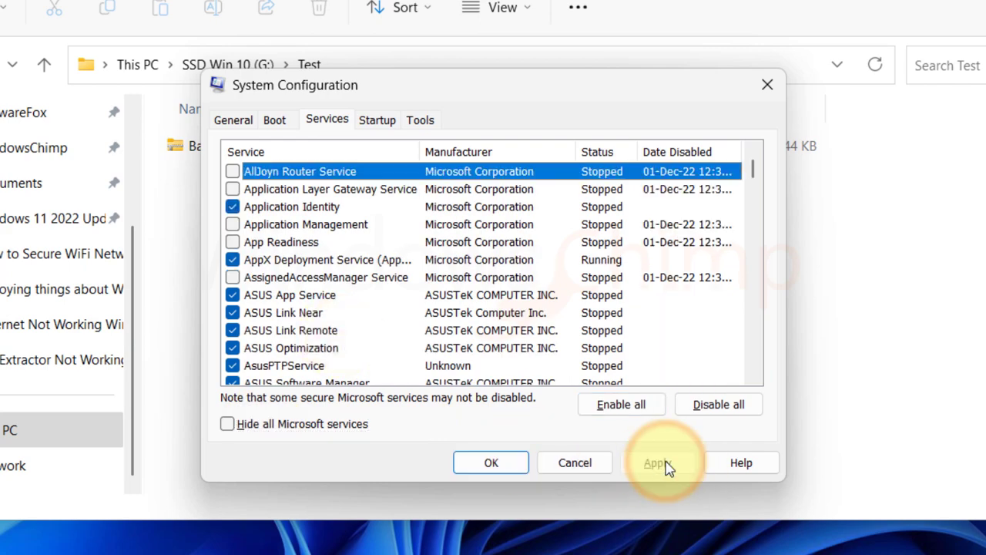